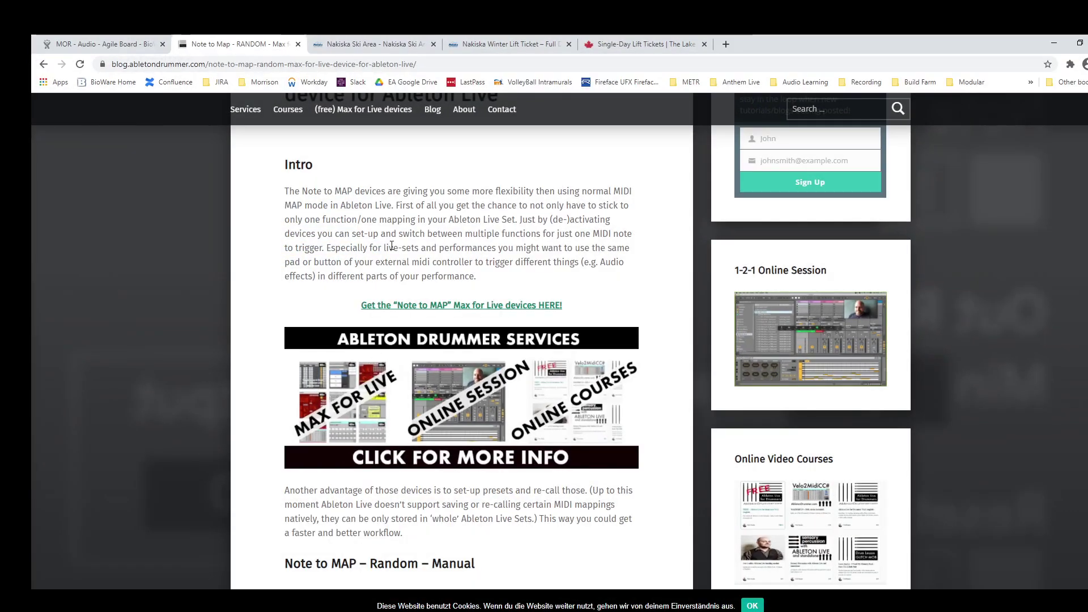
scroll(387, 262, "up", 4)
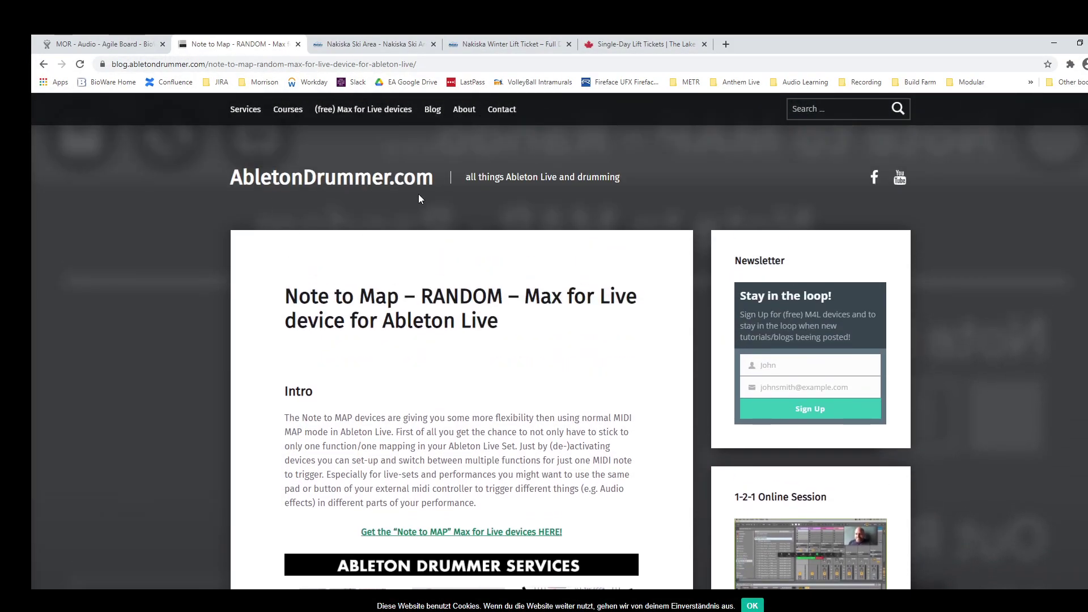
scroll(397, 267, "down", 1)
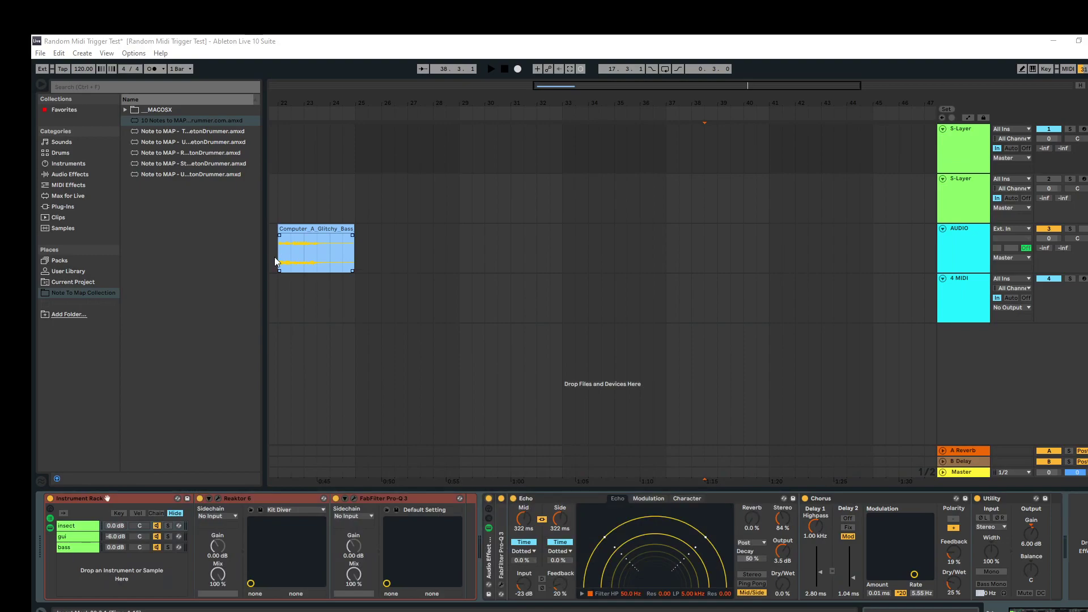
Switch to Ableton Live and insert the 10 Notes to MAP - Random % device ahead of the Instrument Rack on the first S-Layer track
left_click(162, 120)
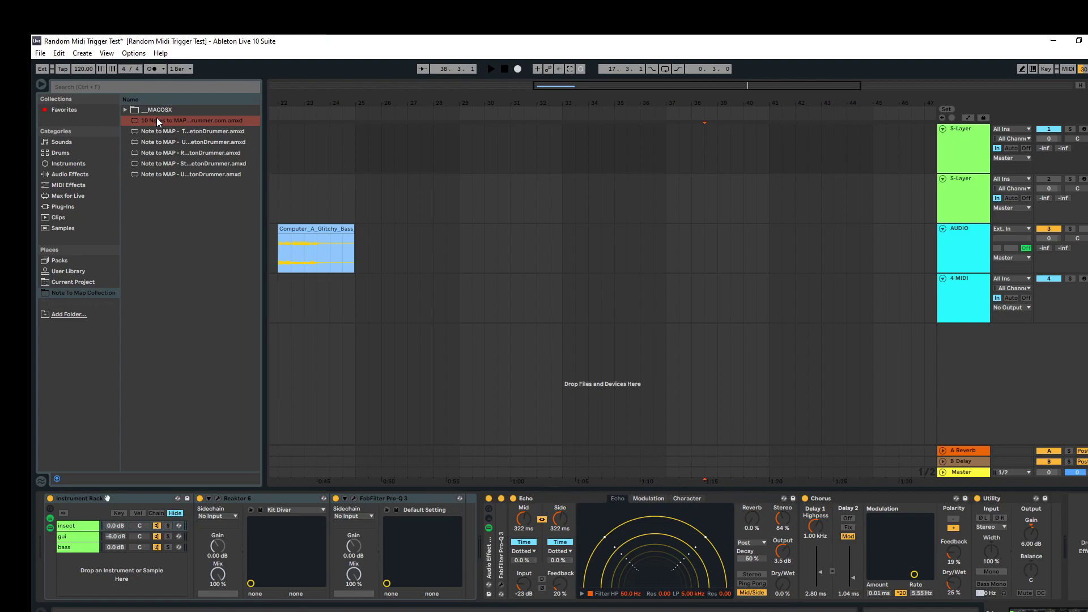
left_click_drag(155, 118, 51, 541)
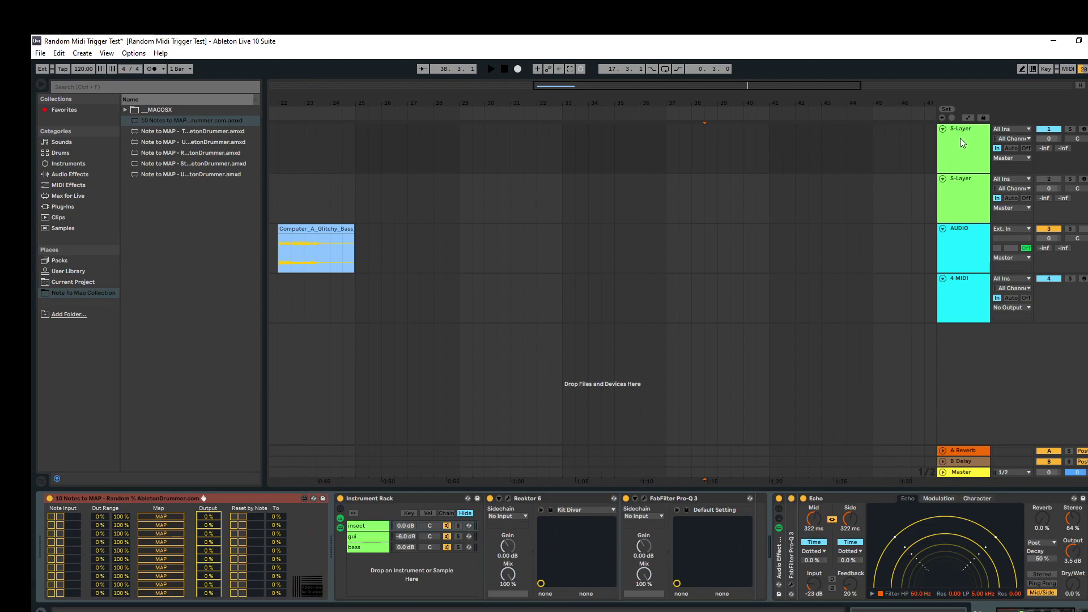
left_click(961, 140)
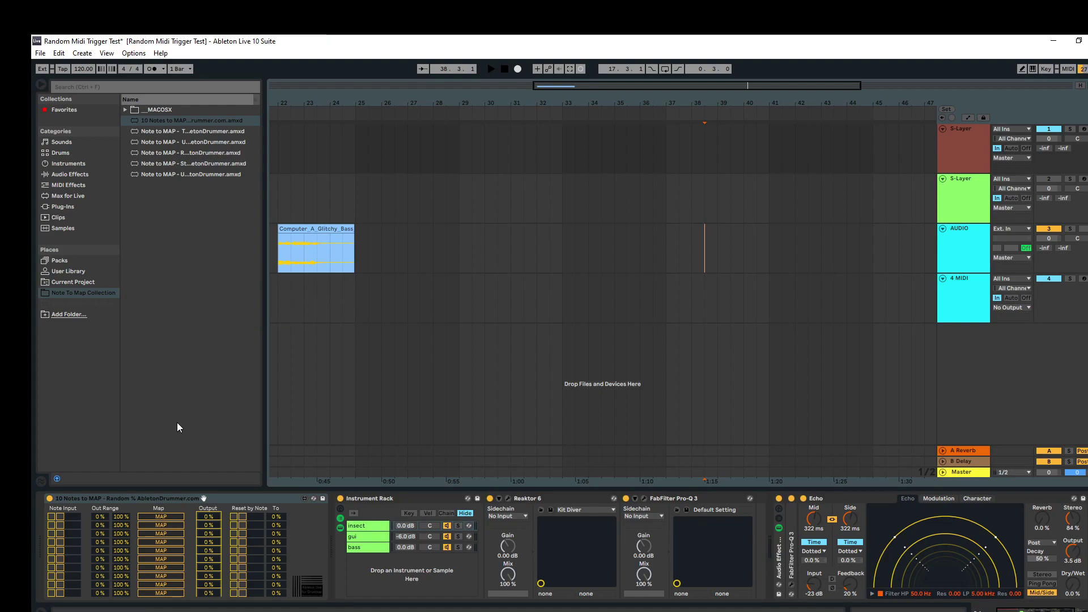
left_click(104, 498)
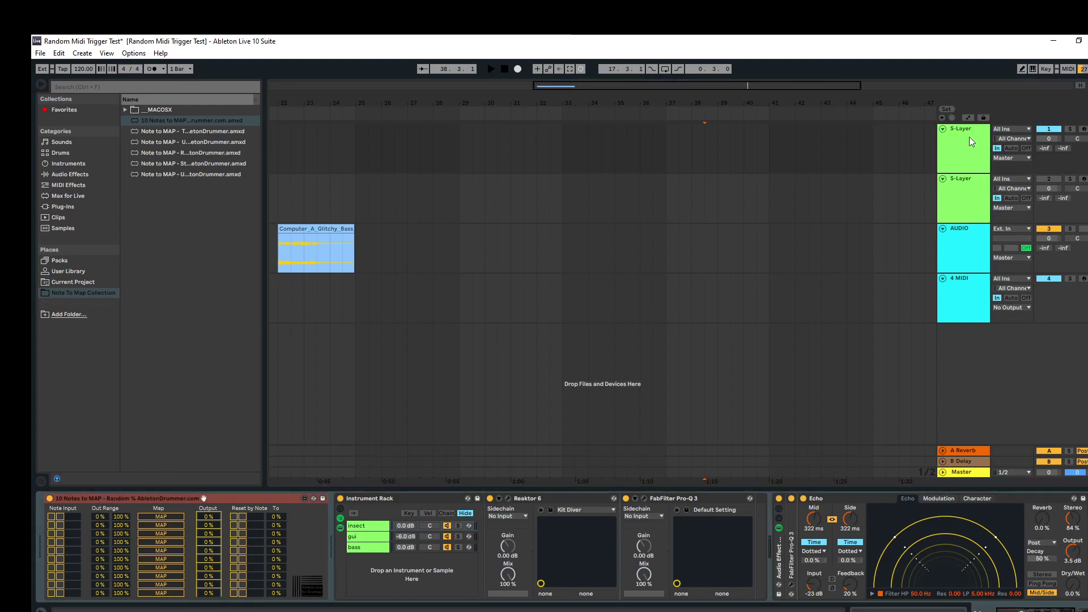
left_click(595, 272)
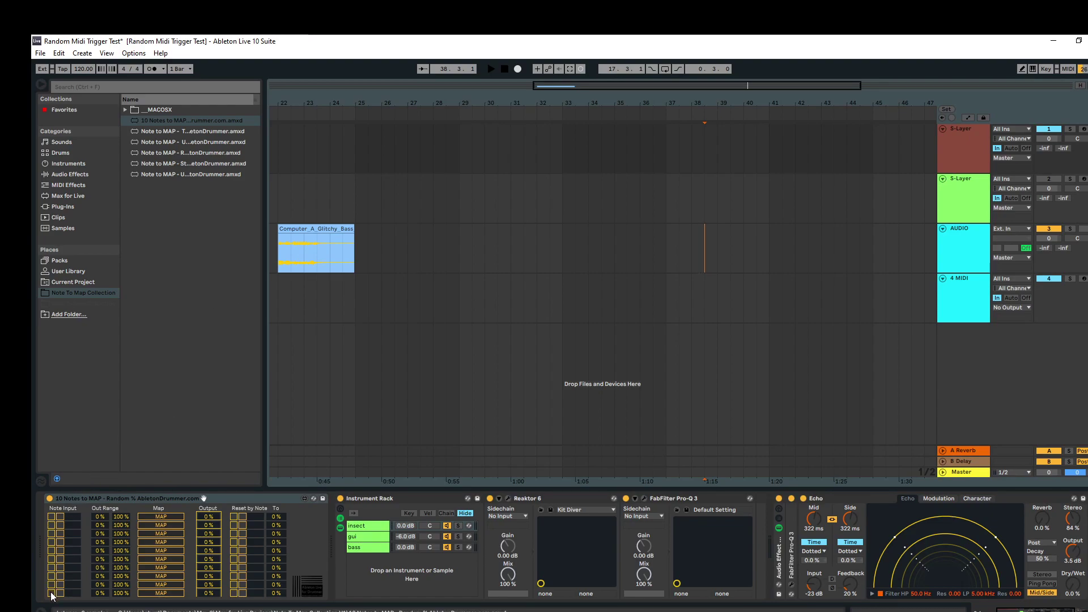
Enable the first four note inputs of the 10 Notes to MAP device and set the first slot's note to C1
left_click(55, 516)
left_click(55, 525)
left_click(55, 533)
left_click(55, 542)
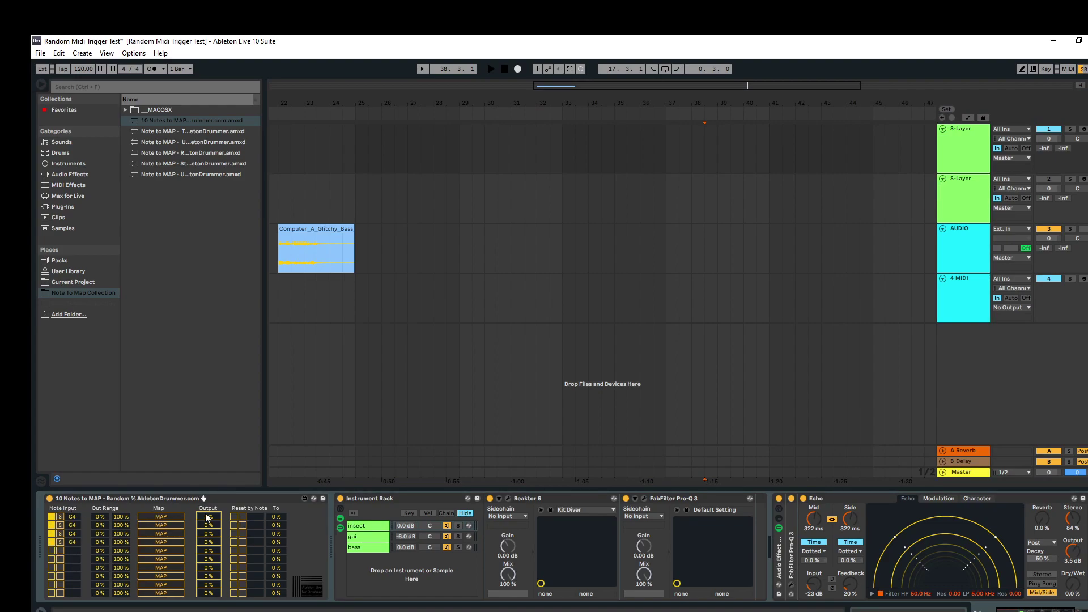
left_click(71, 518)
type("c1")
key("Return")
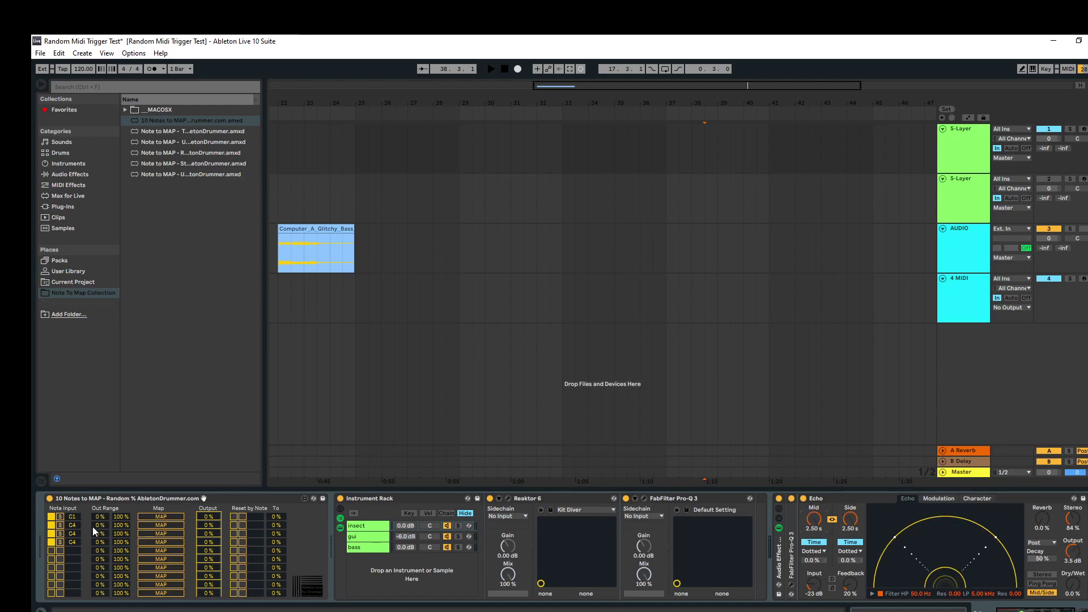
Map the first slot to Echo's L Time and switch off the Instrument Rack and the Audio Effect Rack
left_click(162, 516)
left_click(814, 522)
left_click(341, 499)
left_click(779, 498)
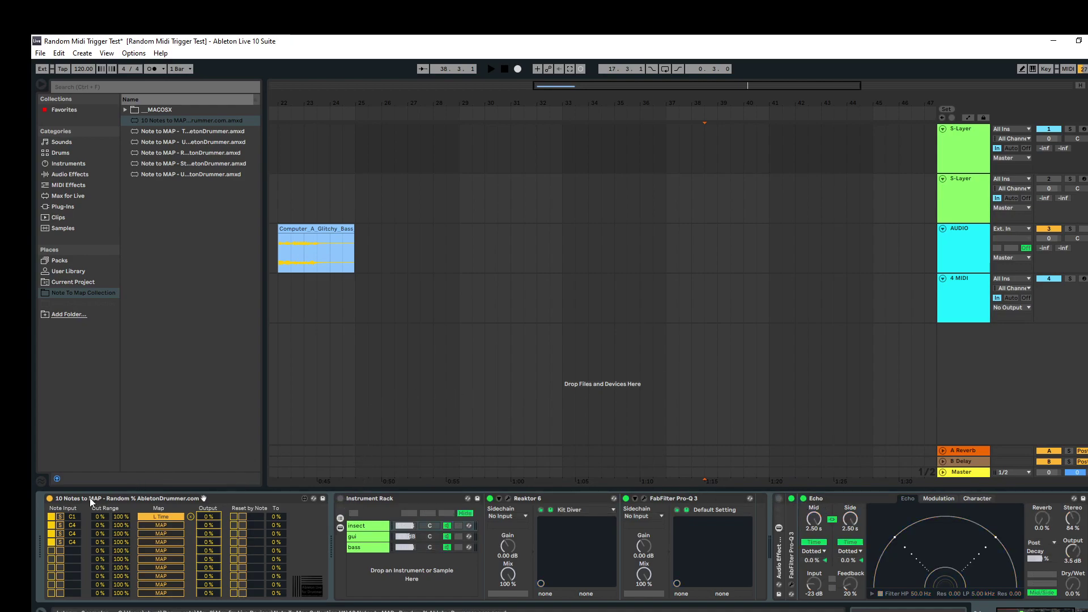
Deactivate the 10 Notes to MAP device on the second S-Layer track and unfold that track's Instrument Rack
left_click(960, 194)
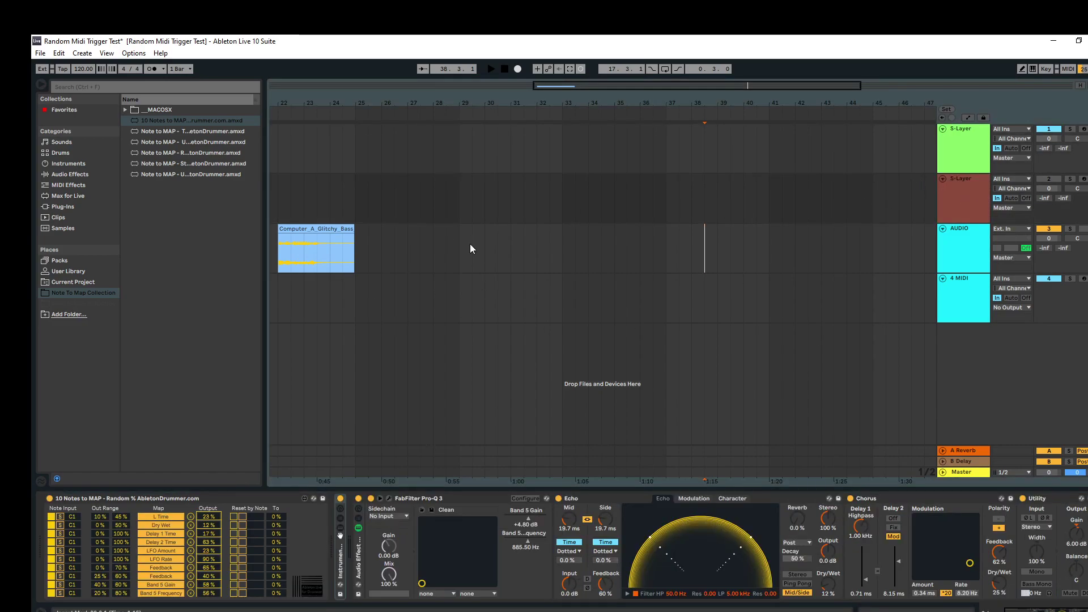
left_click(49, 498)
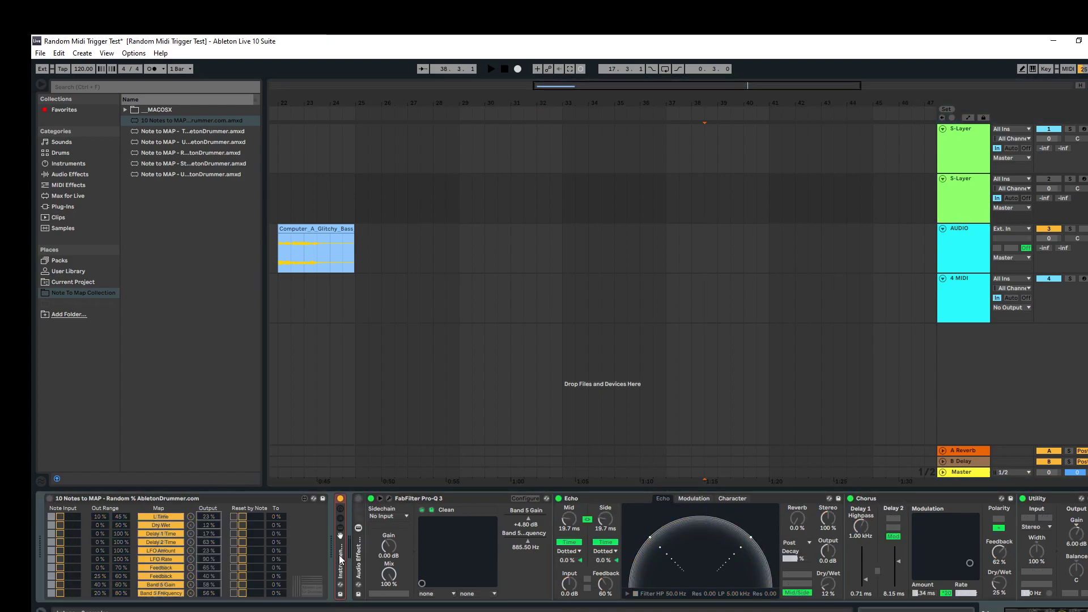
double_click(339, 559)
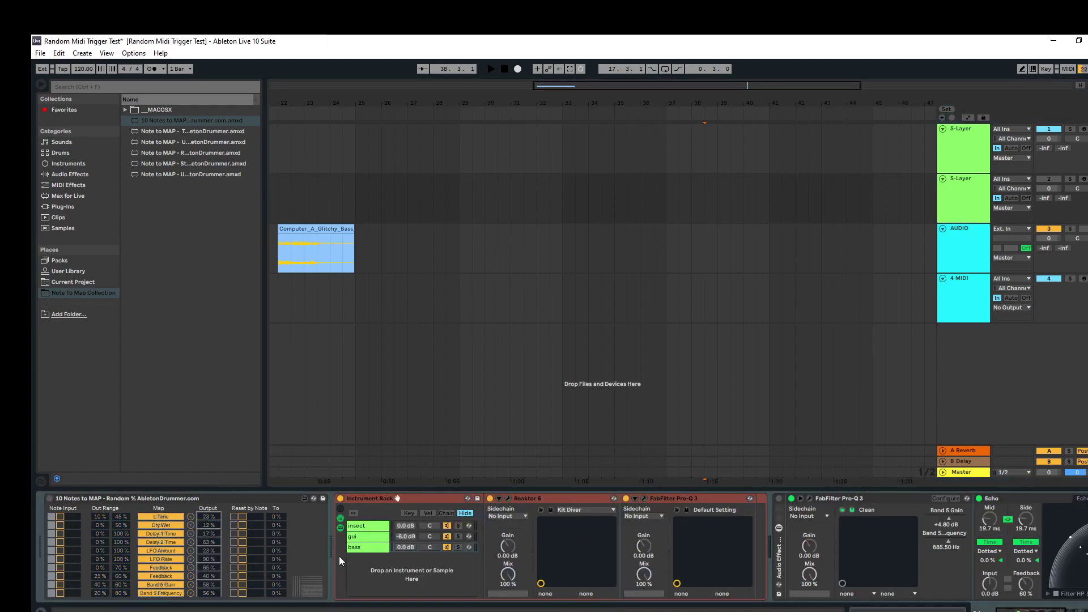
Open the Reaktor 6 S-Layer plug-in window from the insect chain and reposition it over the arrangement
left_click(367, 526)
left_click(508, 498)
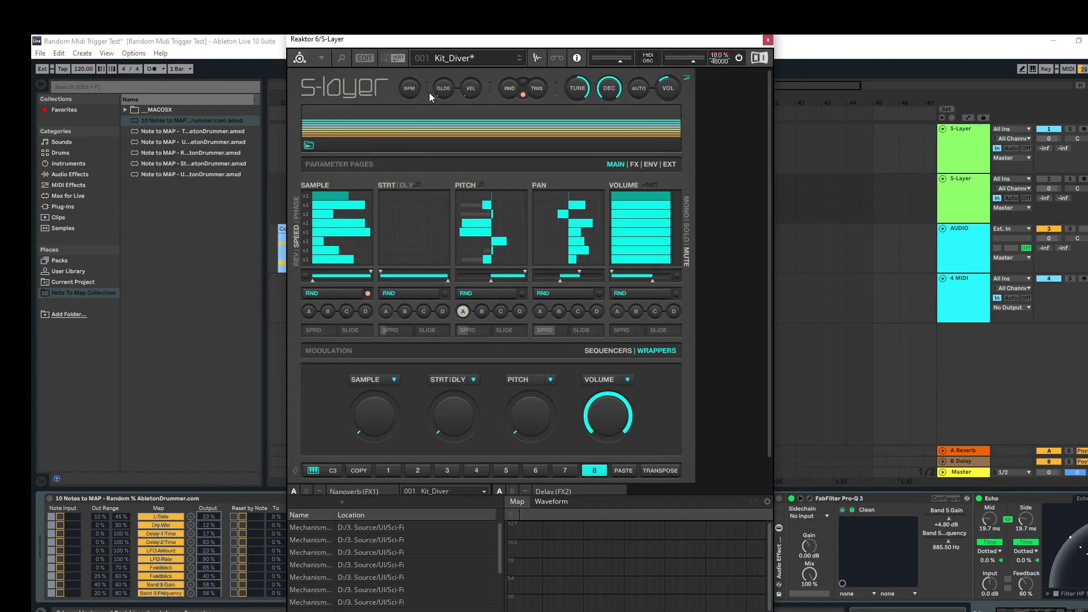
left_click_drag(470, 44, 568, 46)
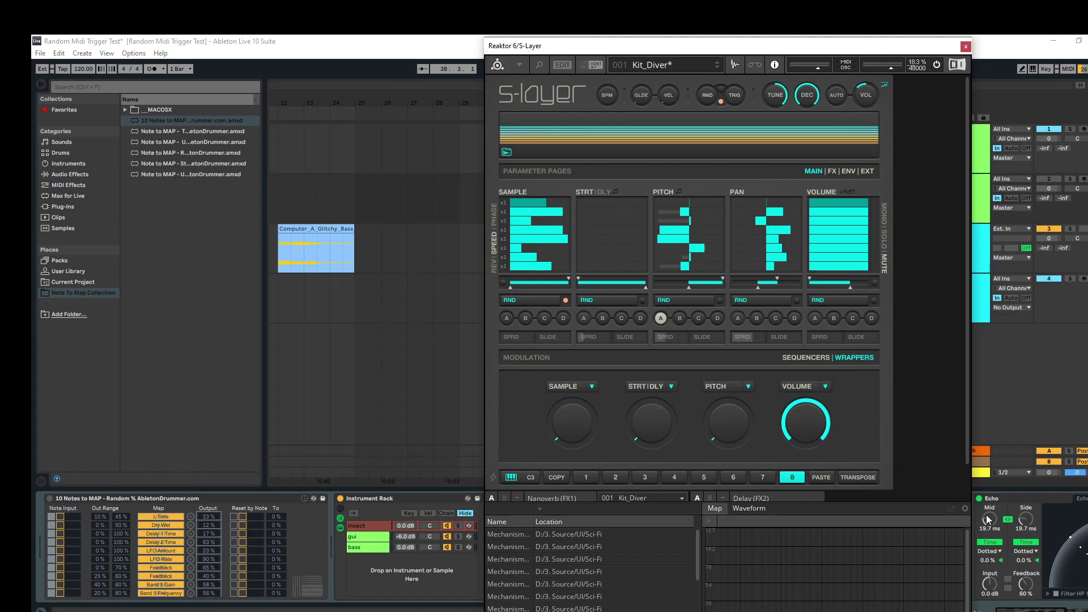
left_click_drag(752, 52, 633, 50)
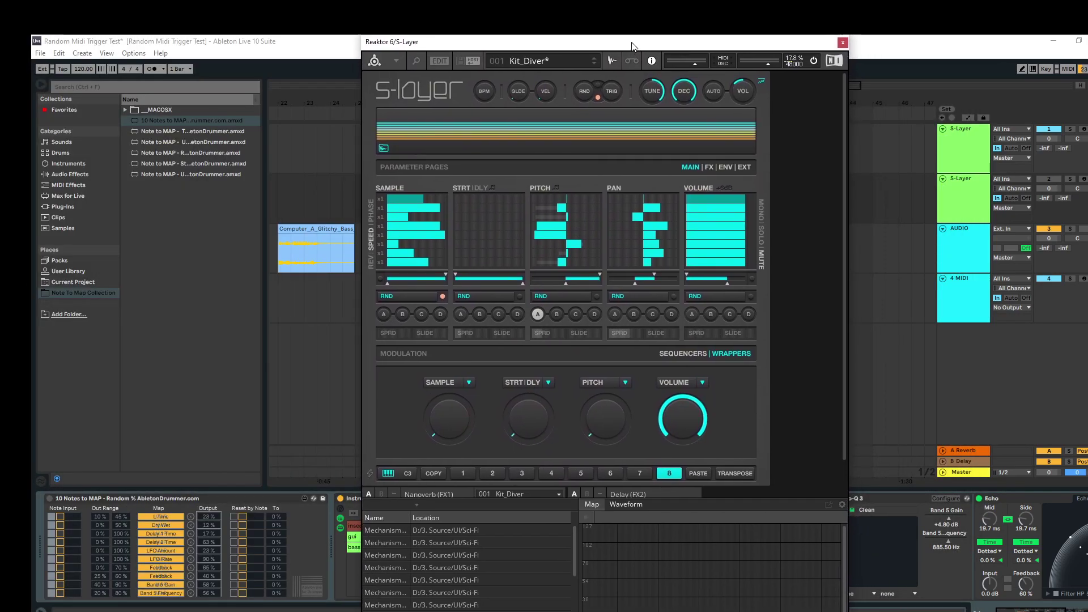
Deactivate the first S-Layer track and activate the second, leaving the Reaktor 6 window closed
left_click(1042, 130)
left_click(1048, 179)
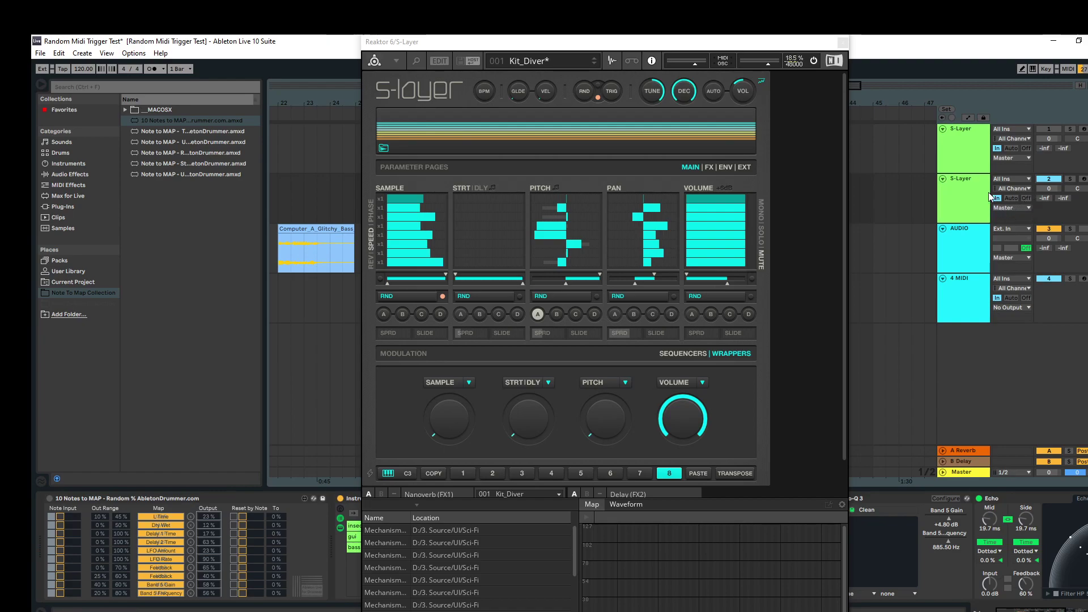
mouse_move(761, 50)
left_mouse_down()
mouse_move(1040, 83)
mouse_move(887, 89)
mouse_move(799, 55)
mouse_move(750, 51)
left_mouse_up()
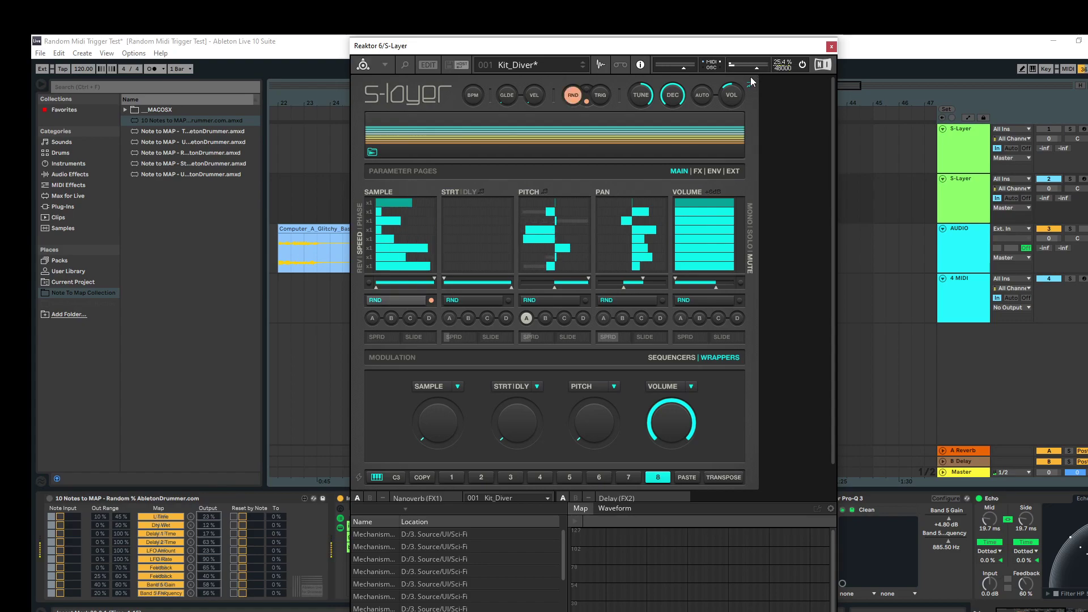
left_click(831, 47)
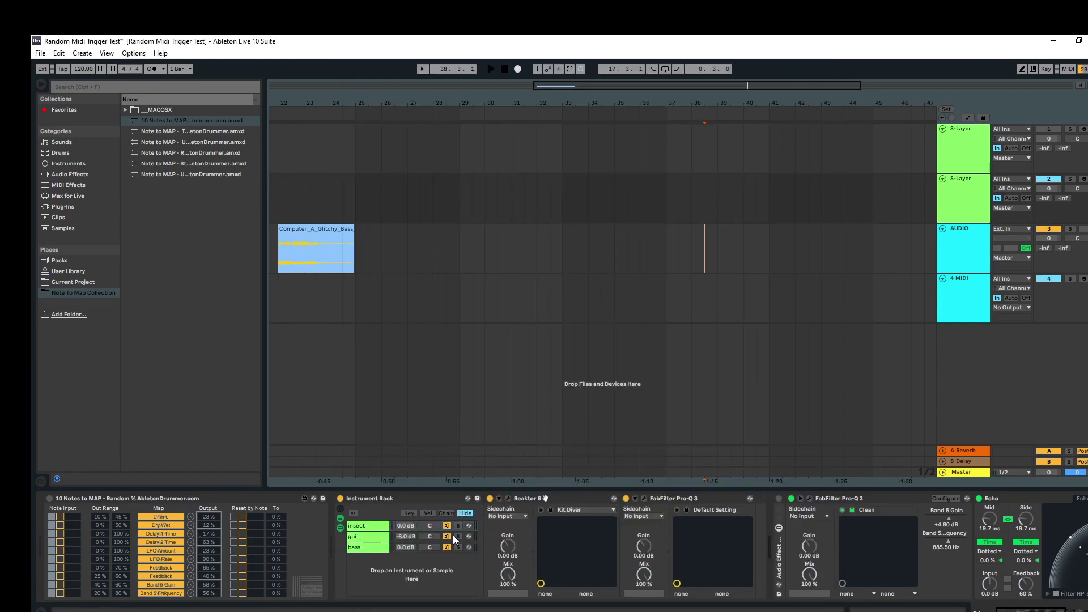
Reactivate the Audio Effect Rack and the 10 Notes to MAP device, and fold the Instrument Rack to expose the effects
left_click(780, 498)
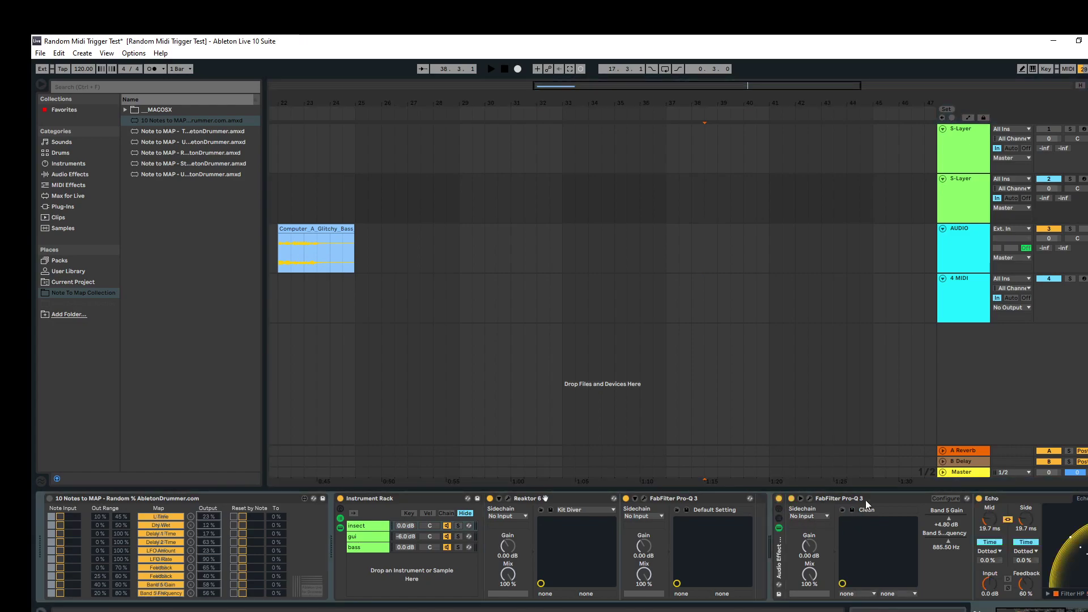
left_click(50, 498)
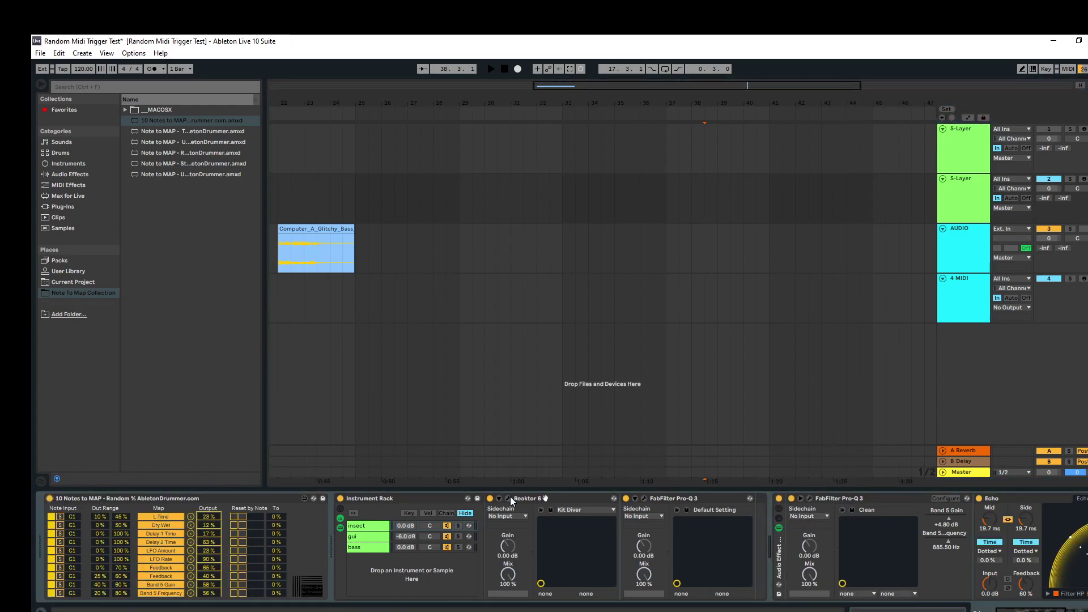
scroll(397, 532, "right", 5)
scroll(311, 526, "left", 3)
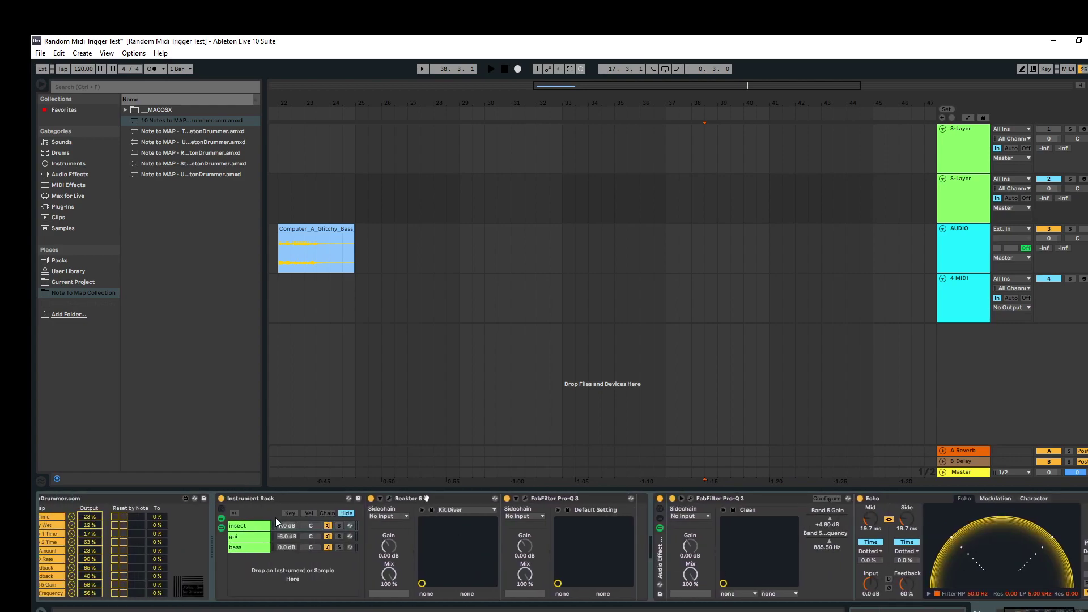
double_click(250, 496)
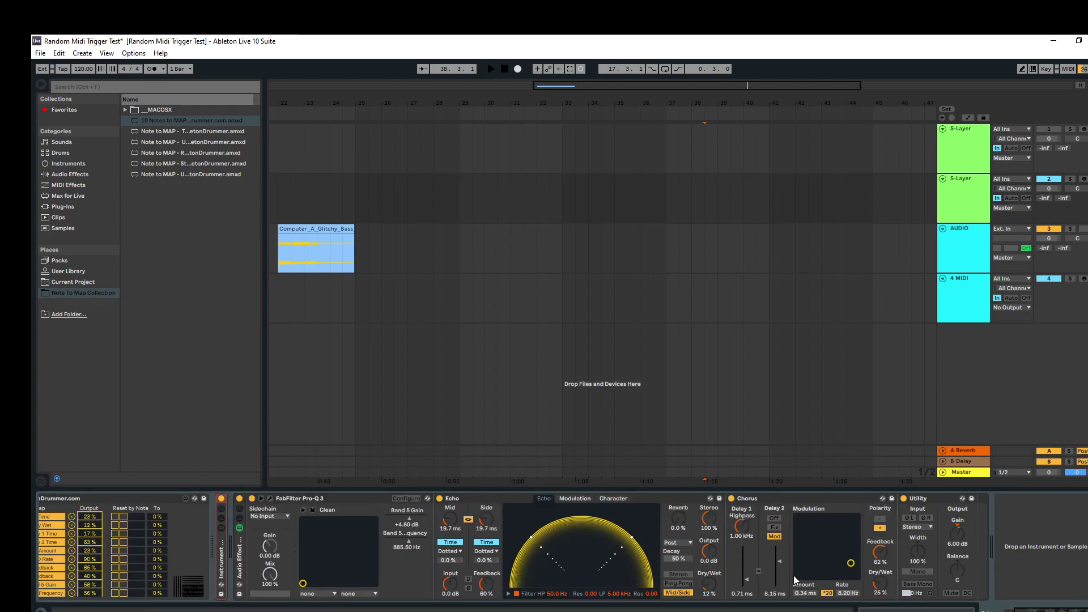
scroll(1064, 609, "left", 3)
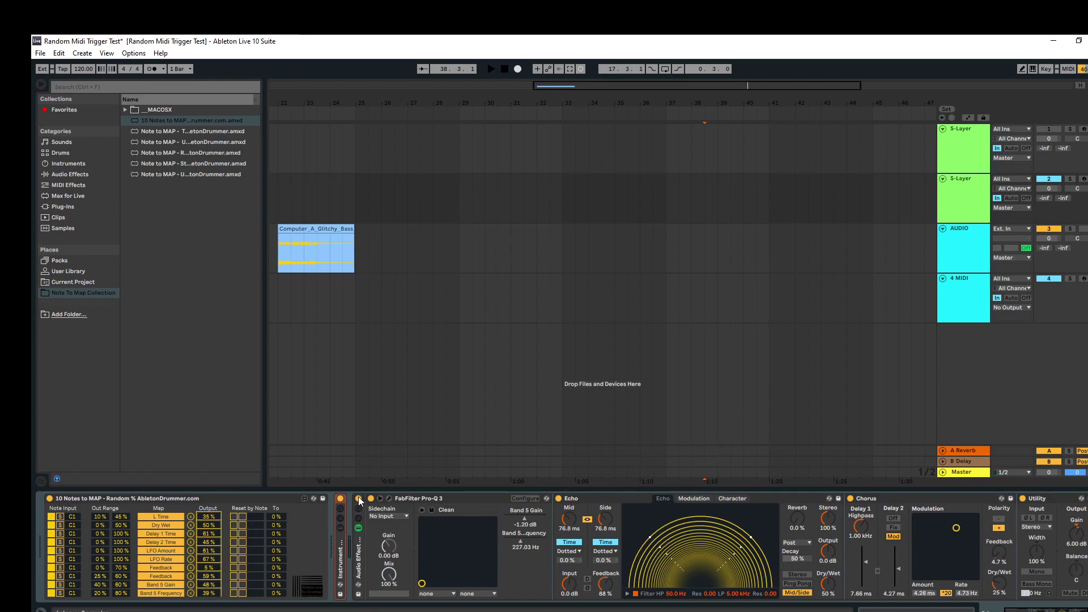
Bypass the 10 Notes to MAP device and reactivate it to compare static with randomized effects
left_click(50, 498)
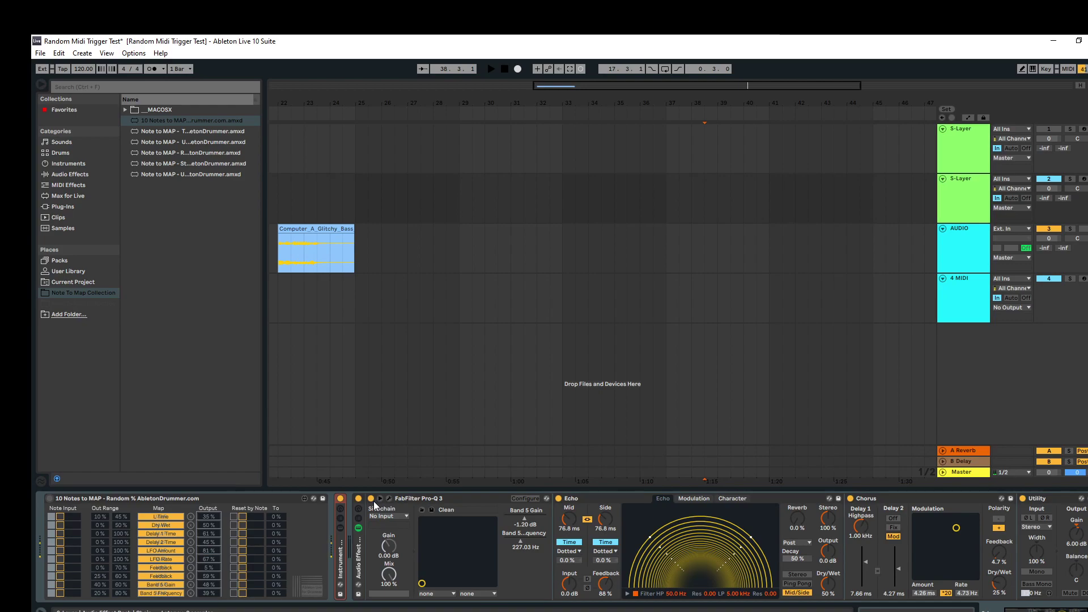
left_click(50, 497)
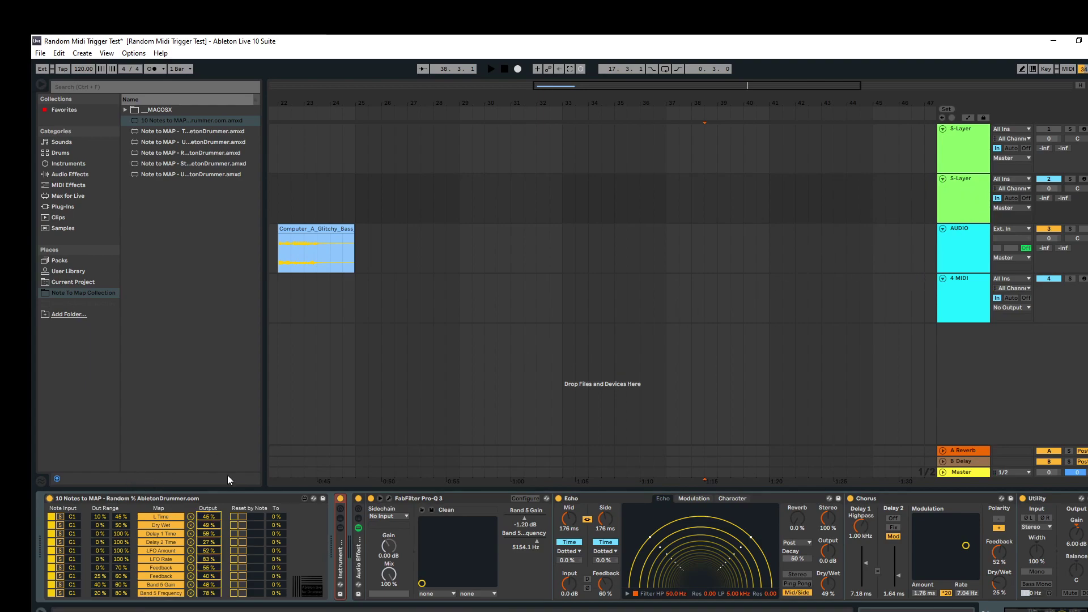
Inspect the AUDIO track's Echo, and enable the first note input at C1 in the 4 MIDI track's 10 Notes to MAP device
left_click(984, 240)
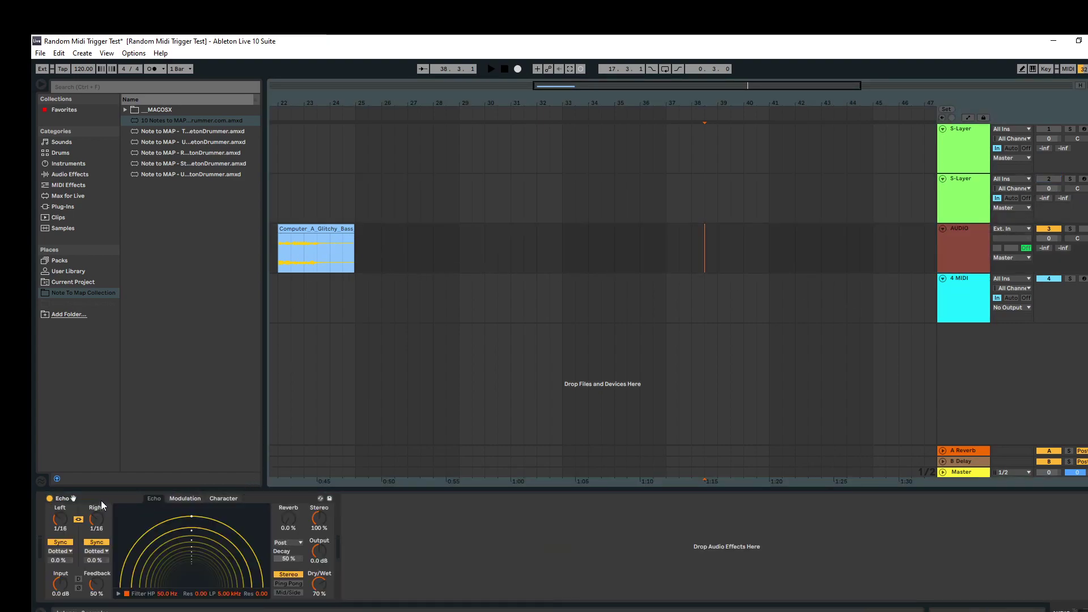
left_click(137, 499)
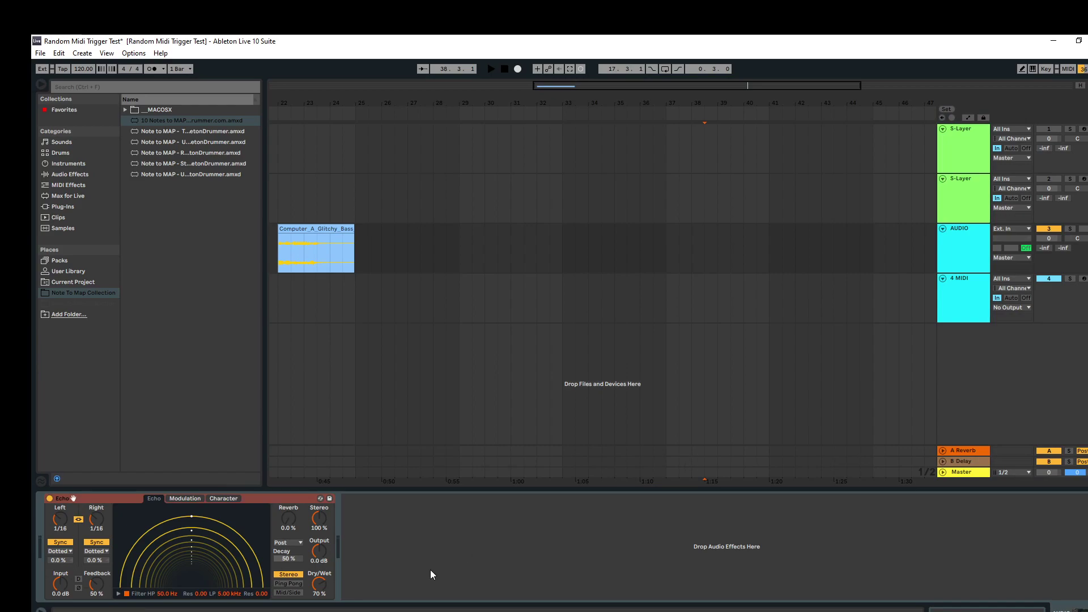
left_click(996, 283)
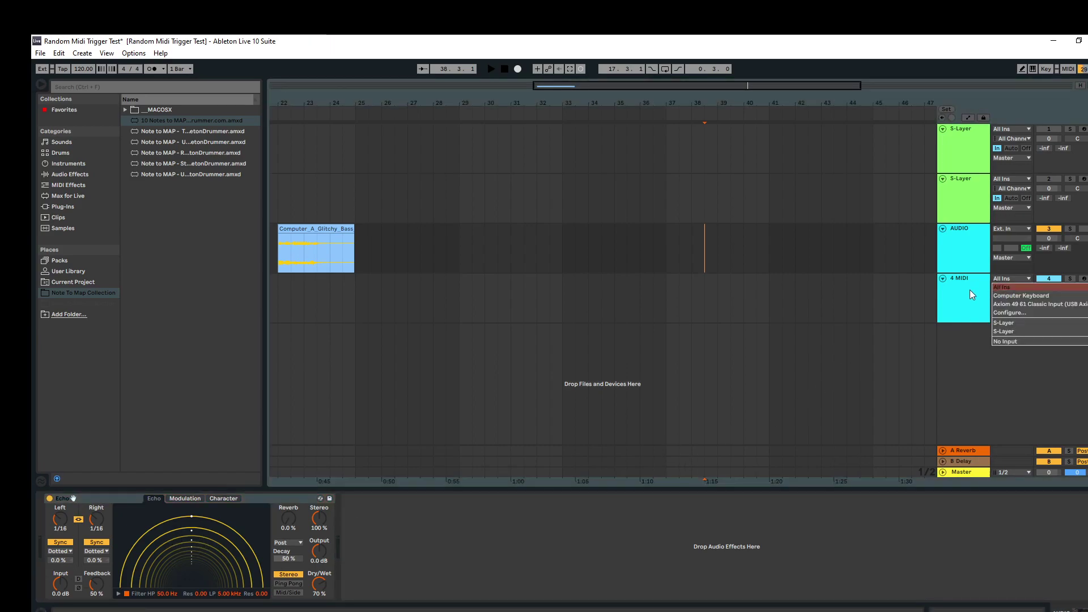
left_click(968, 290)
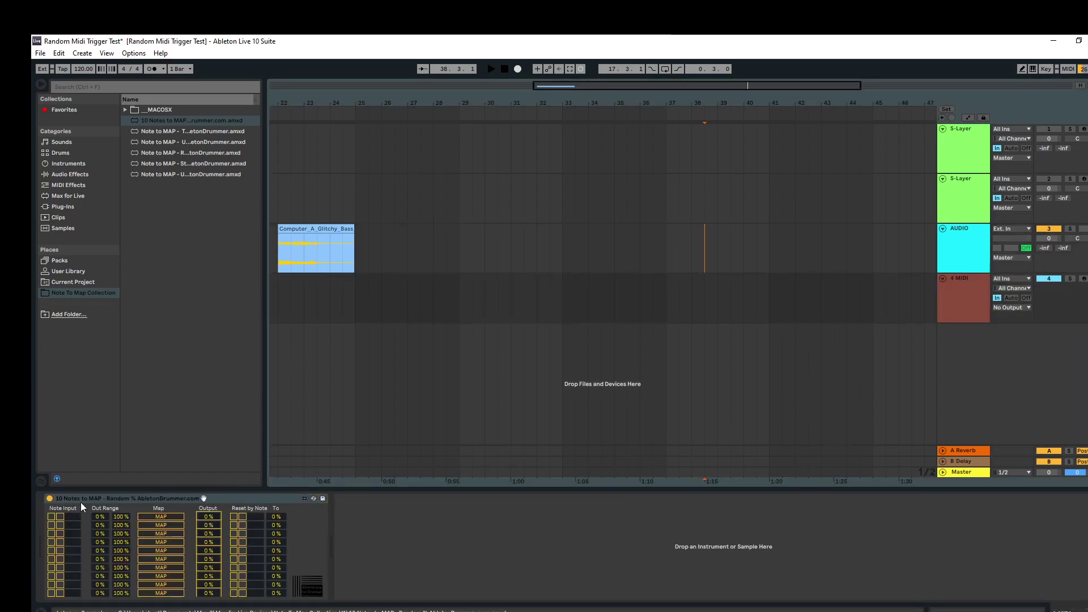
left_click(185, 502)
left_click(53, 518)
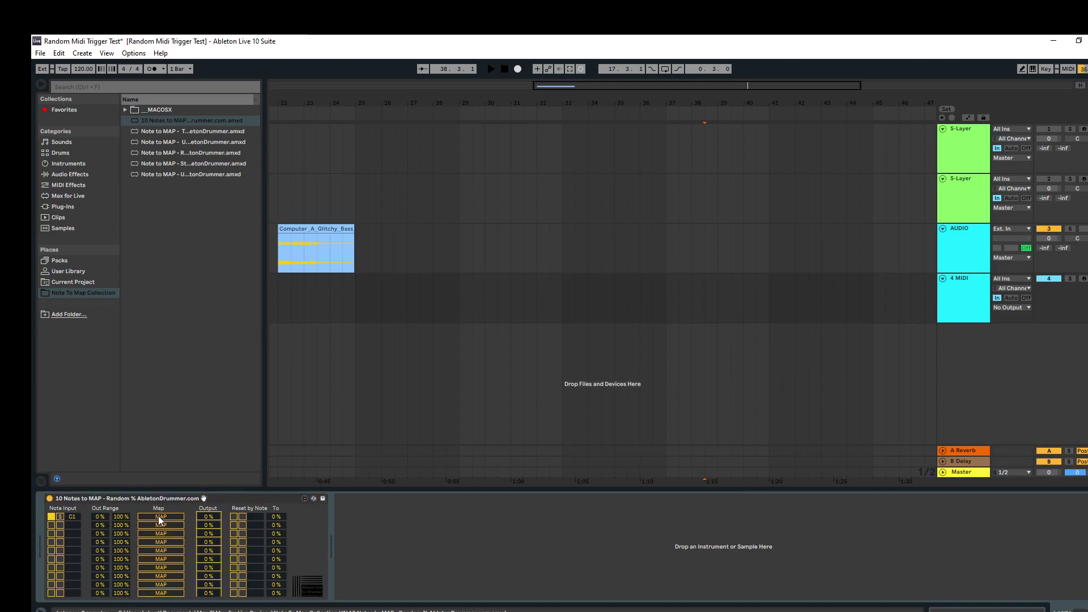
Map the 4 MIDI track's first slot to L Division of the Echo on the AUDIO track and return to that Echo
left_click(966, 240)
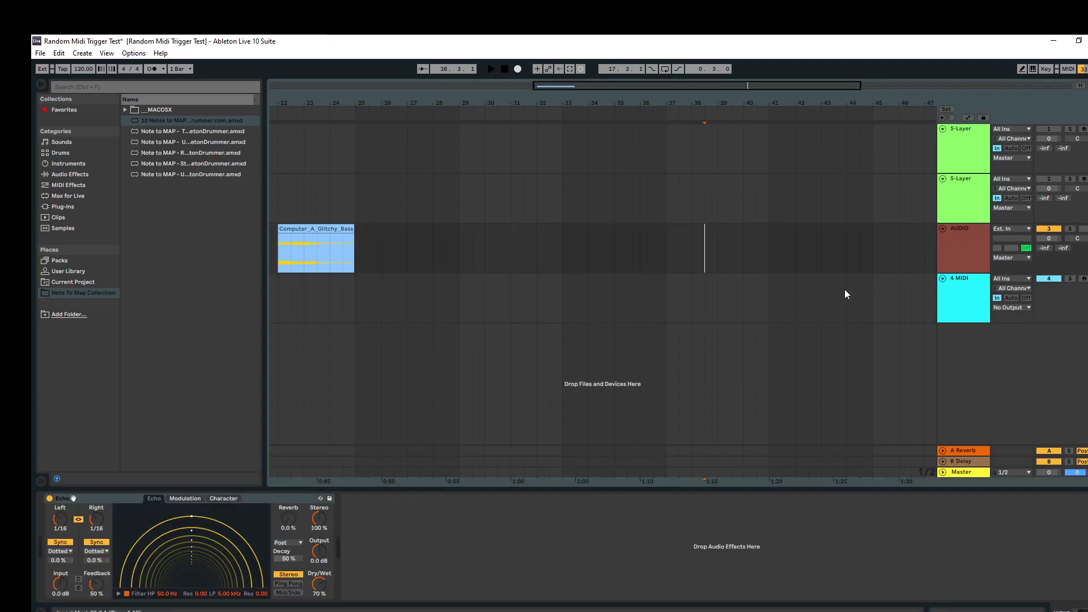
left_click(97, 521)
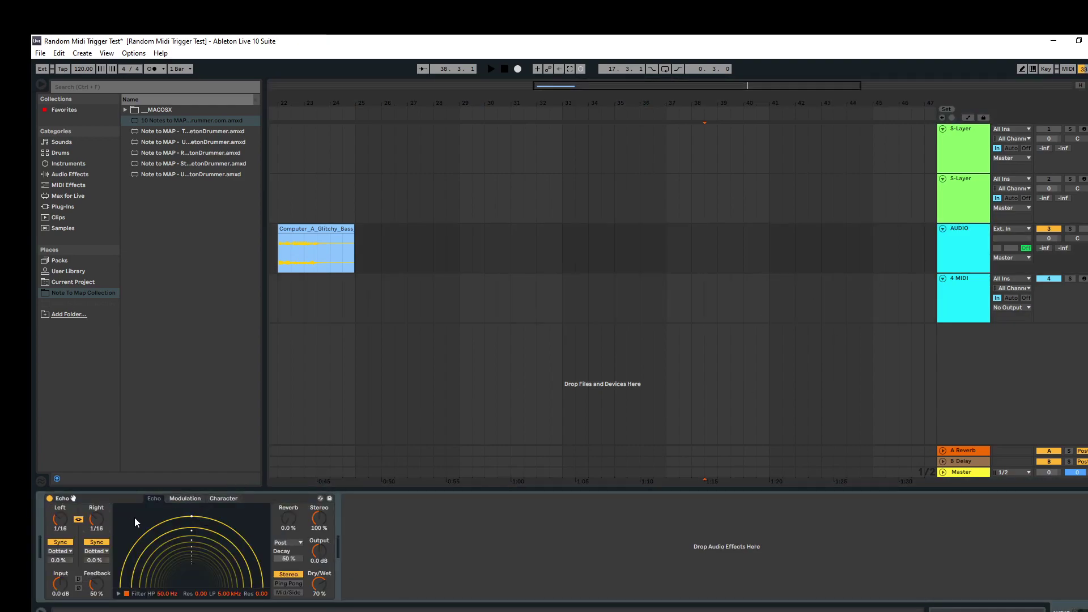
left_click(971, 295)
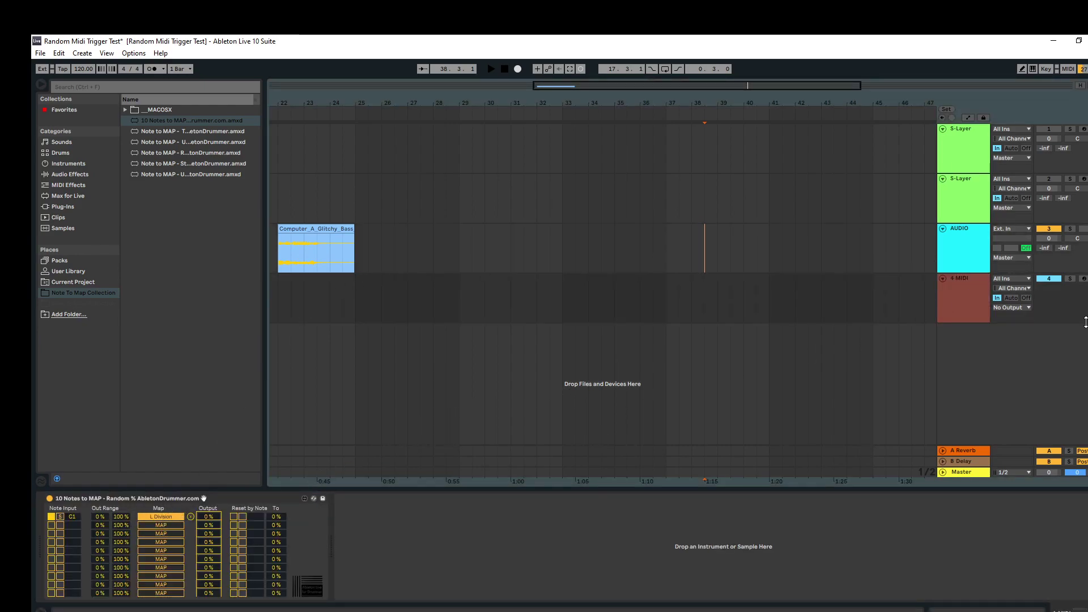
left_click(967, 245)
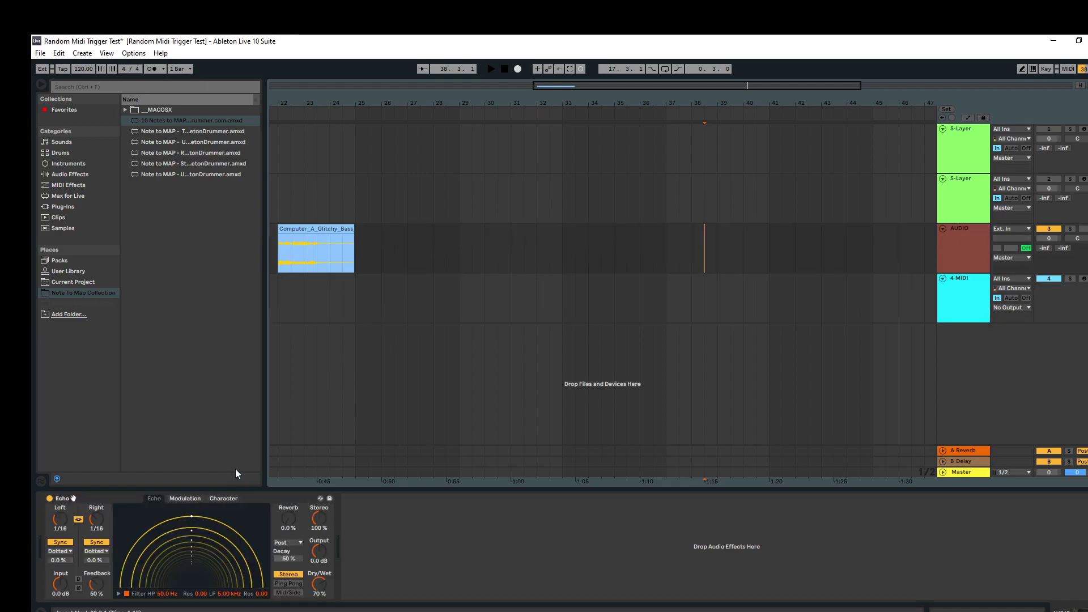
Play the Computer_A_Glitchy_Bass clip on the AUDIO track from its start to hear the randomized Echo, and stop playback
scroll(97, 528, "up", 5)
scroll(97, 528, "down", 3)
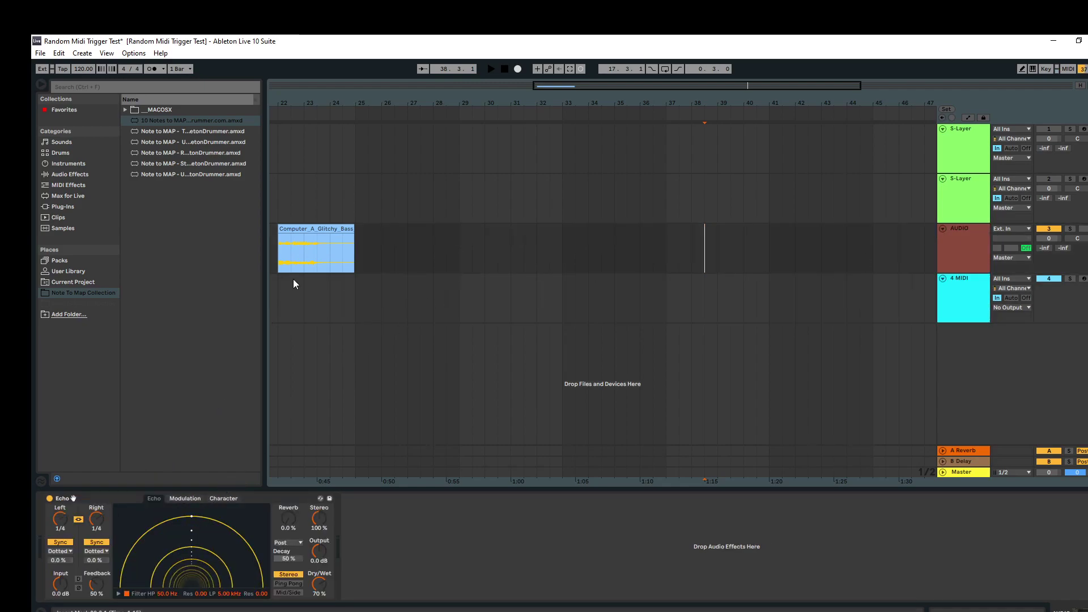
left_click(304, 230)
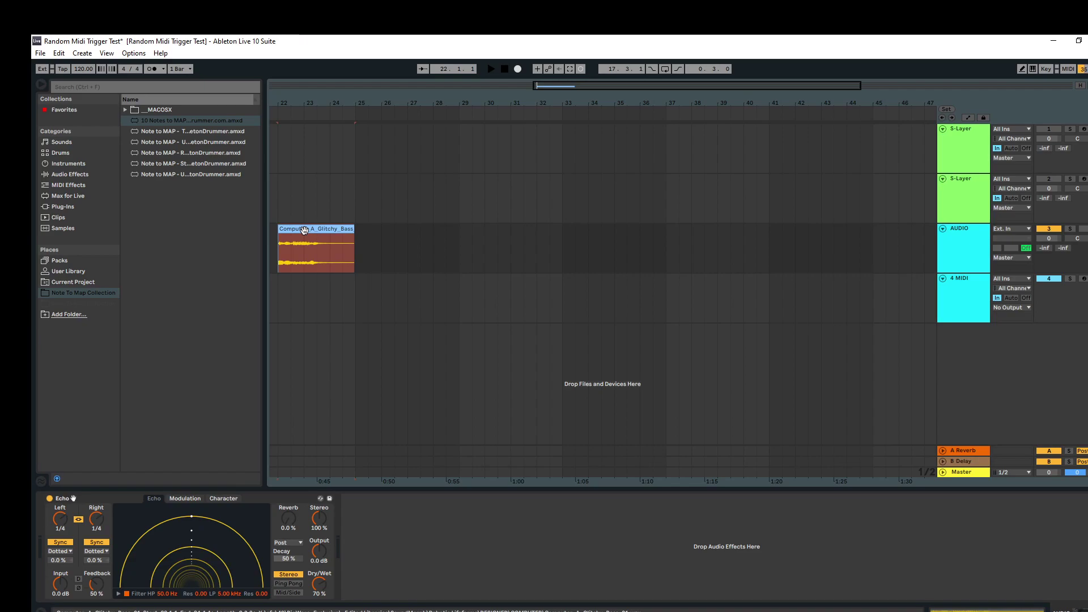
key("space")
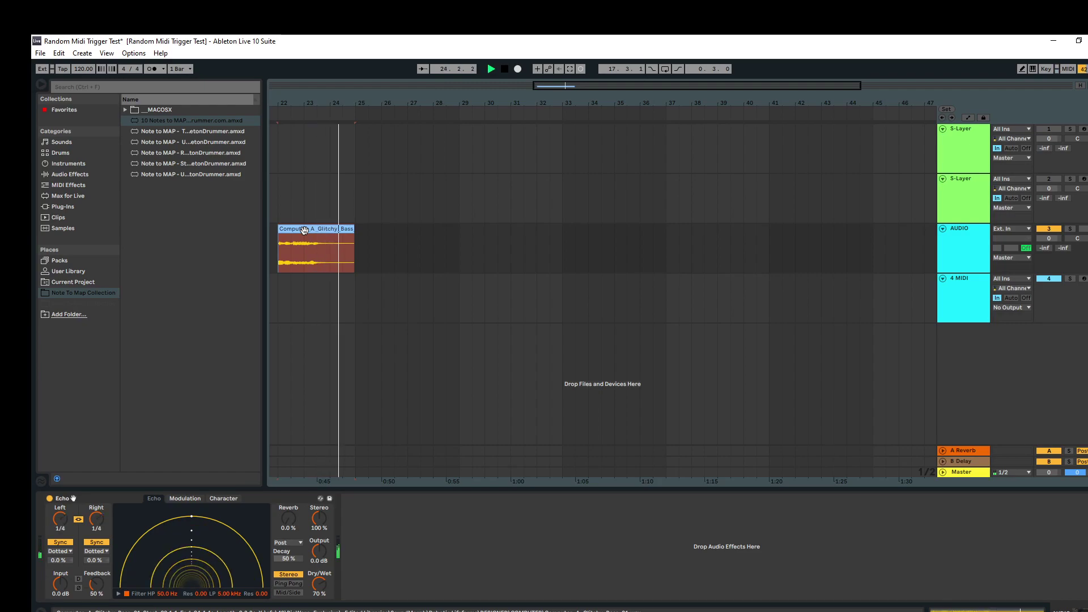
key("space")
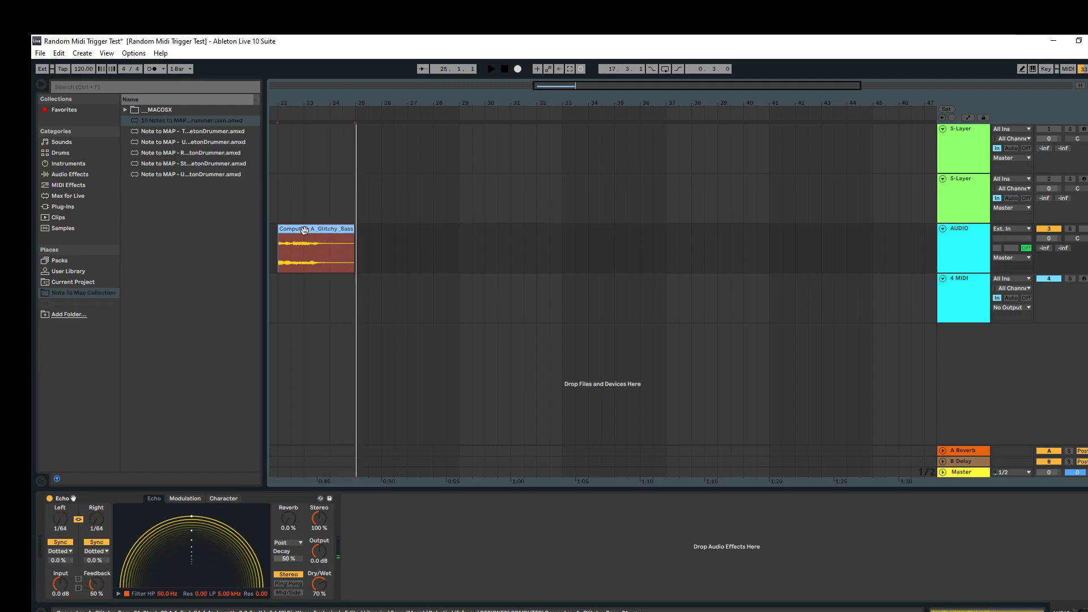
Inspect the device chains of the 4 MIDI track and the first S-Layer track
left_click(970, 257)
left_click(963, 288)
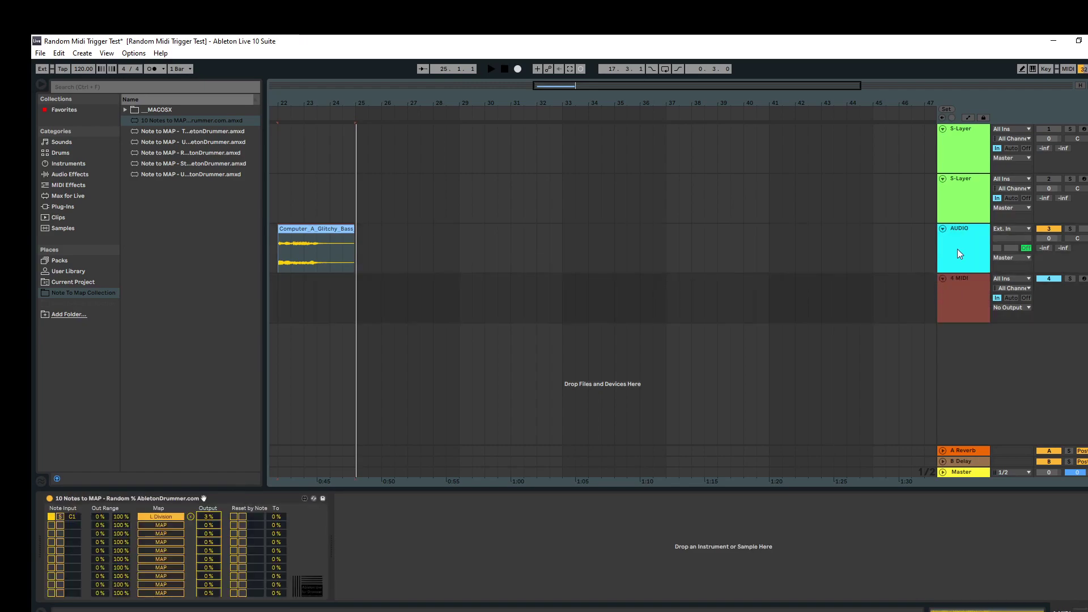
left_click(958, 165)
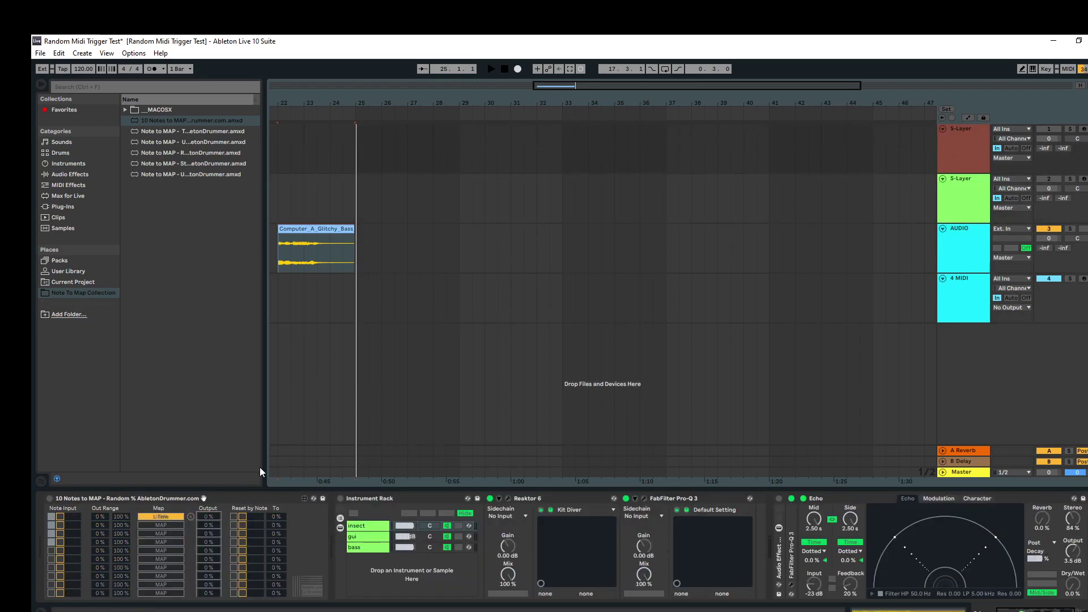
Deactivate the Audio Effect Rack and the Instrument Rack on the second S-Layer track
left_click(959, 207)
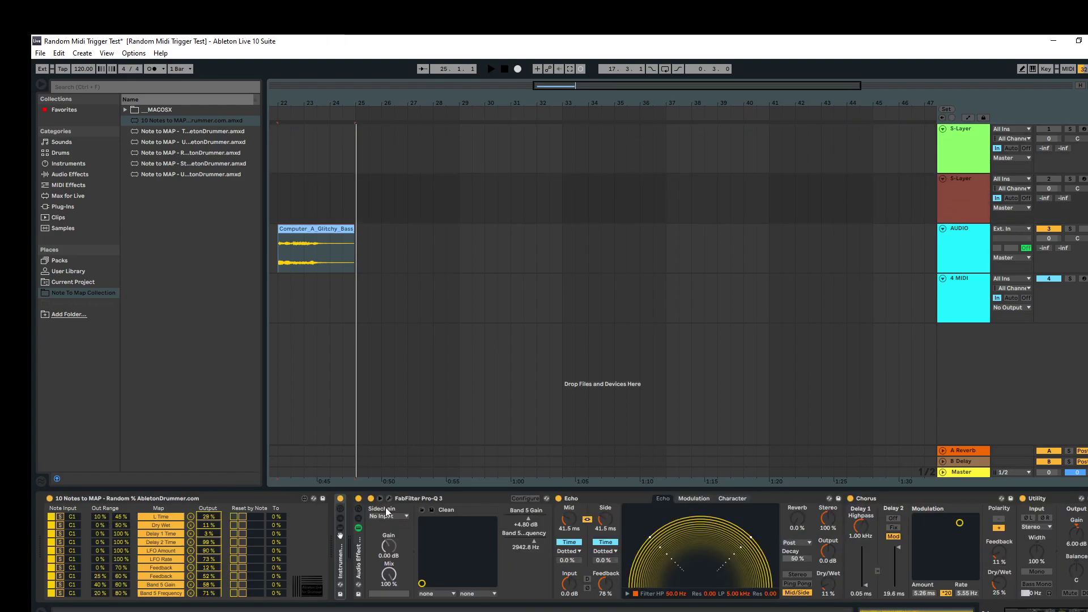
left_click(358, 498)
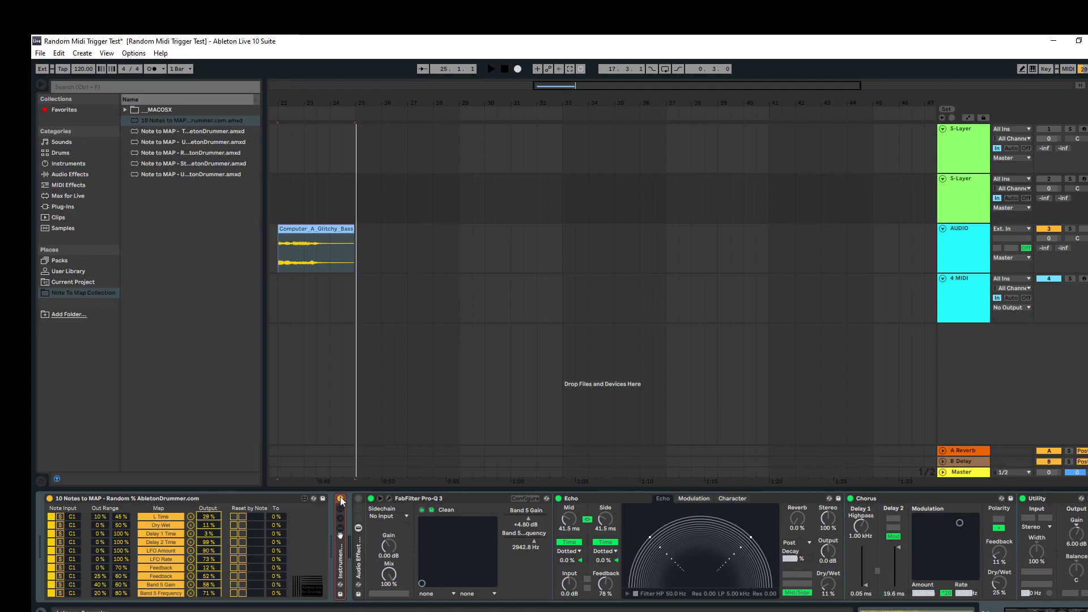
left_click(341, 499)
Deactivate the Echo on the AUDIO track and the 10 Notes to MAP device on the 4 MIDI track
left_click(963, 238)
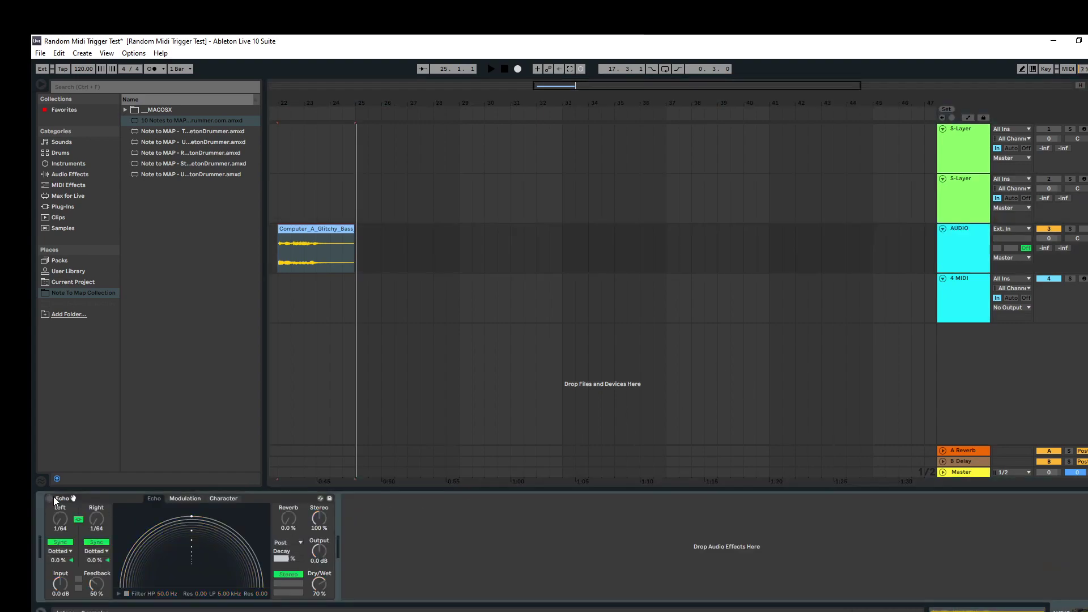
left_click(957, 303)
left_click(49, 498)
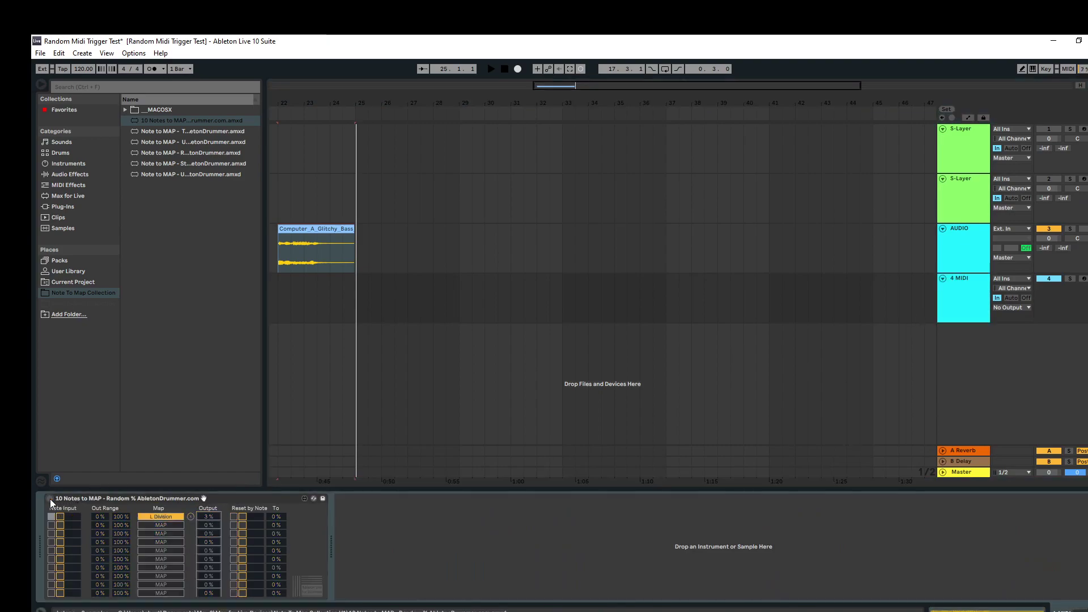
Bypass and reactivate the second S-Layer track's 10 Notes to MAP device to compare CPU load, and return to the AUDIO track
left_click(973, 167)
left_click(964, 188)
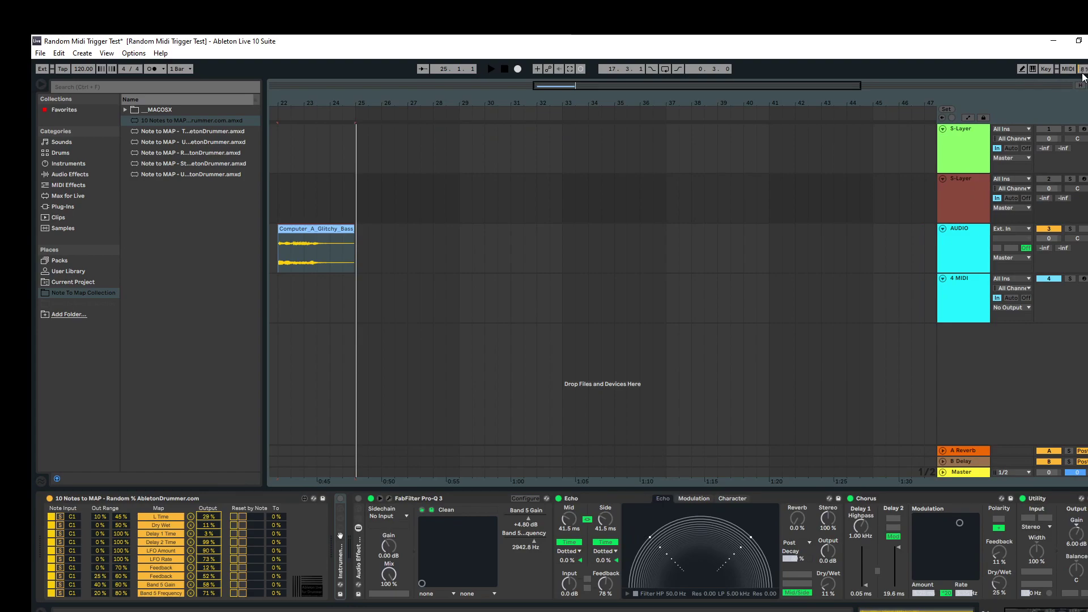
left_click(50, 498)
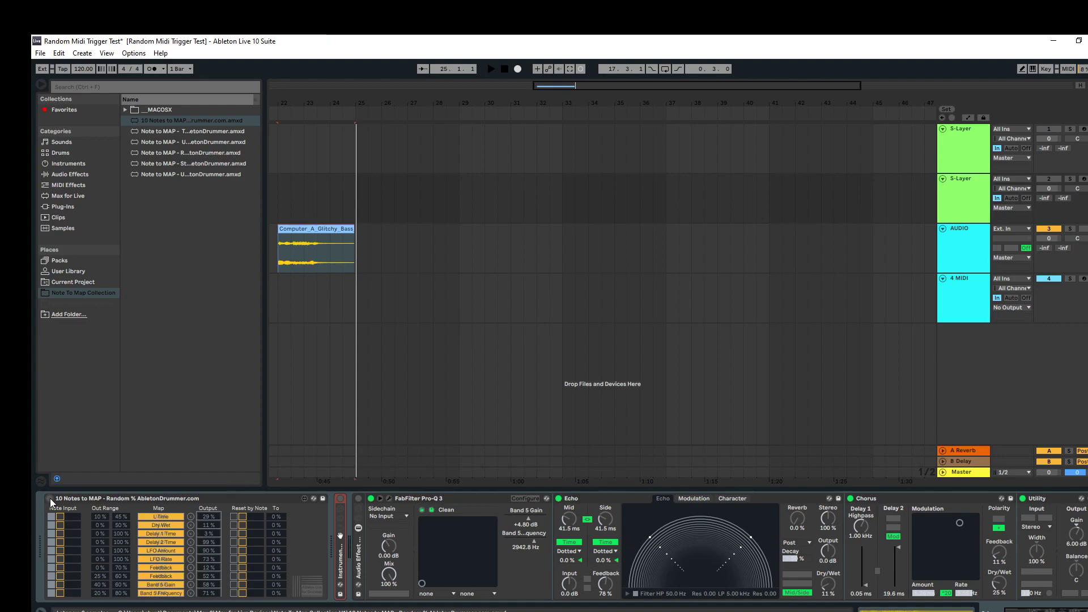
left_click(50, 498)
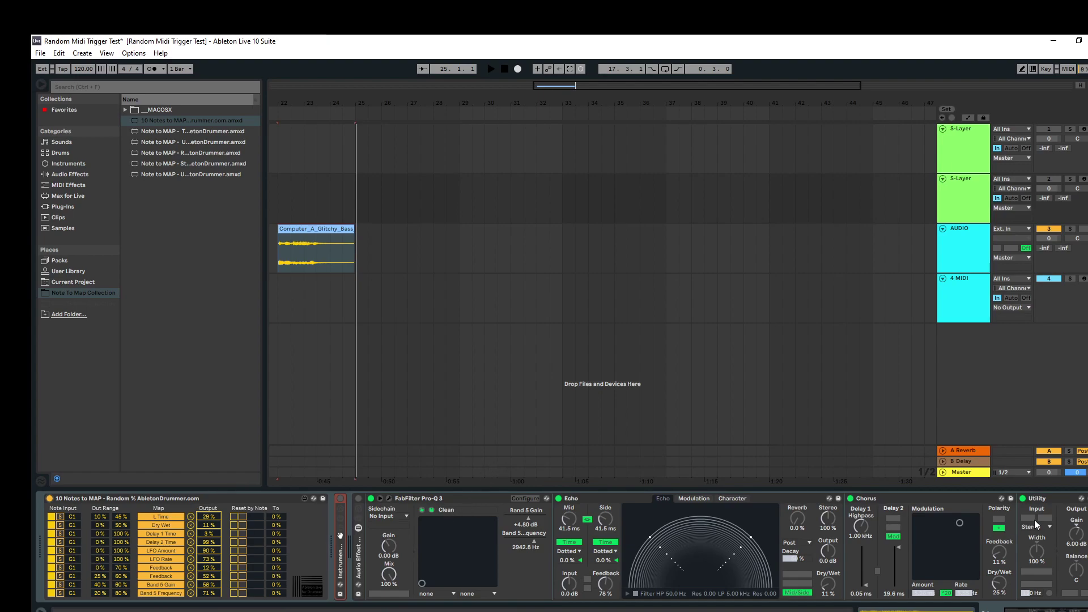
left_click(524, 251)
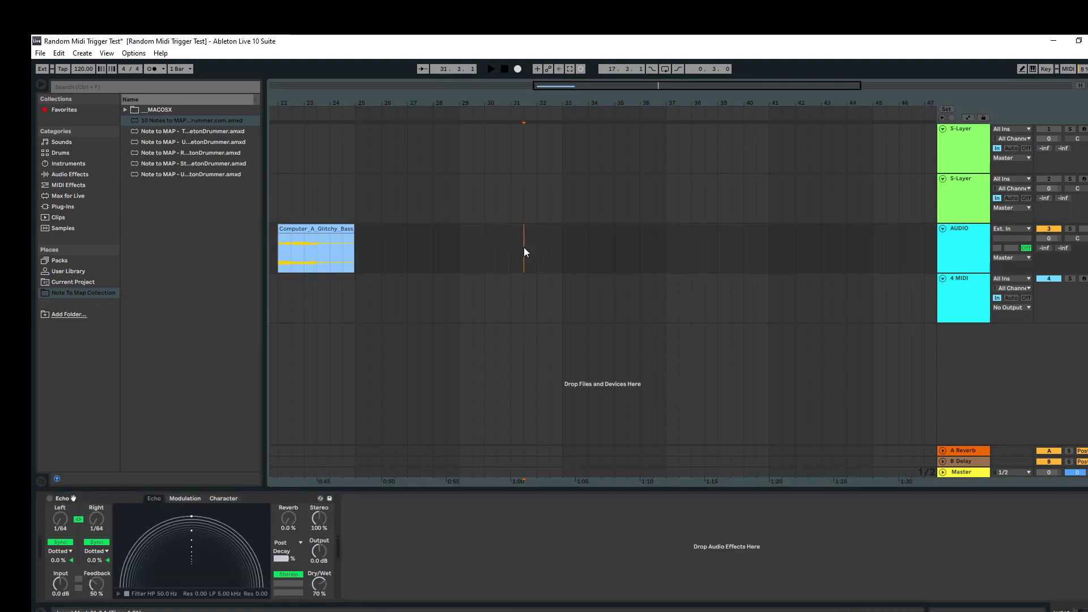